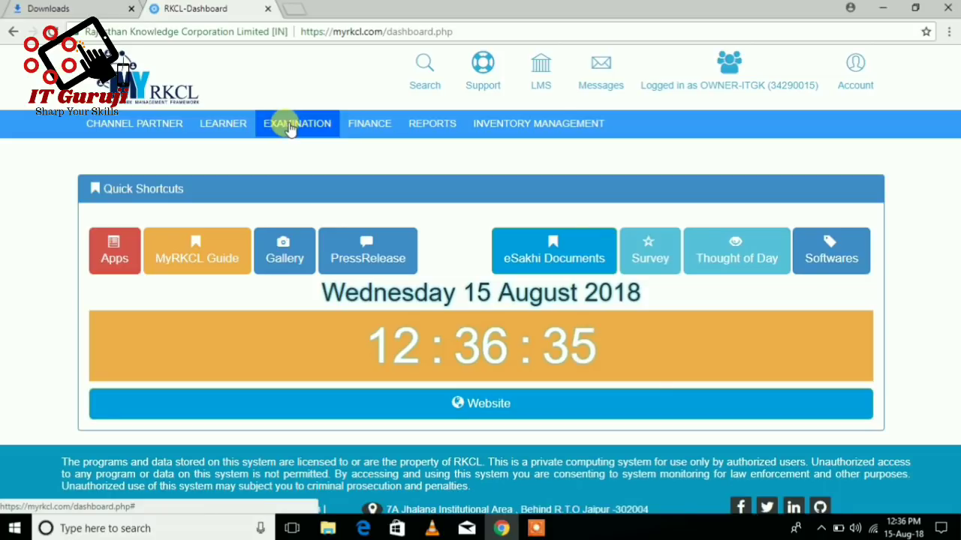
- Go to EXAMINATION > 'Link Aadhar and Generate e Certificate' in MyRKCL
click(291, 127)
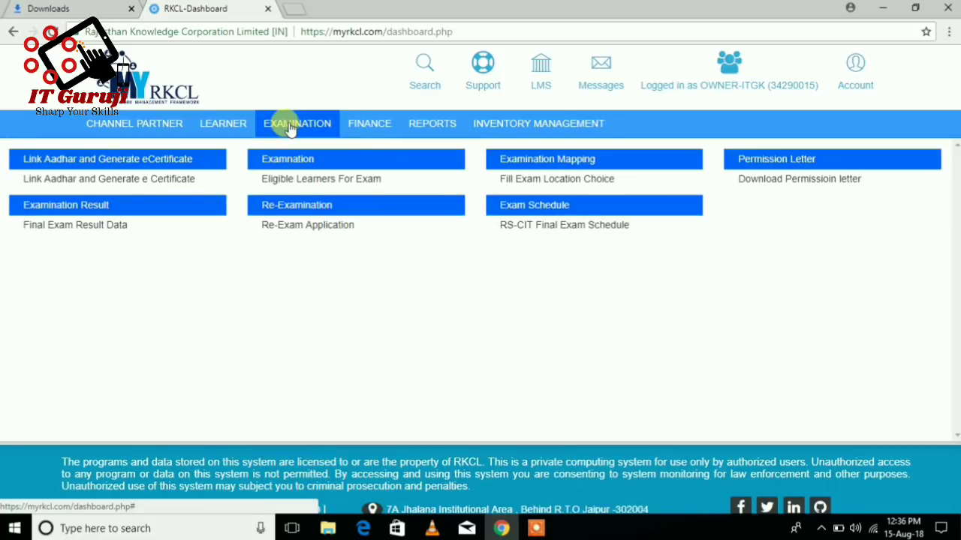
click(144, 188)
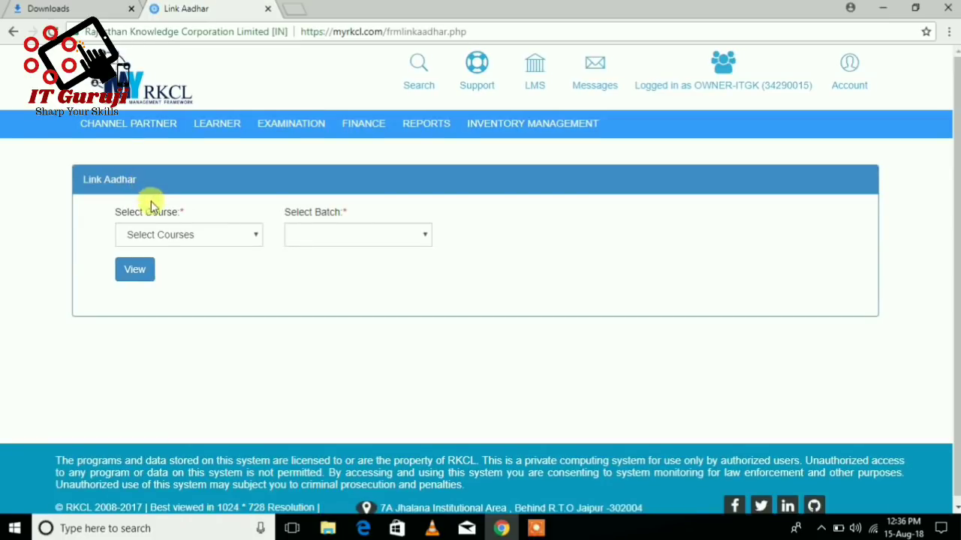
- List the learners for course RS-CIT and batch May 2017
click(173, 239)
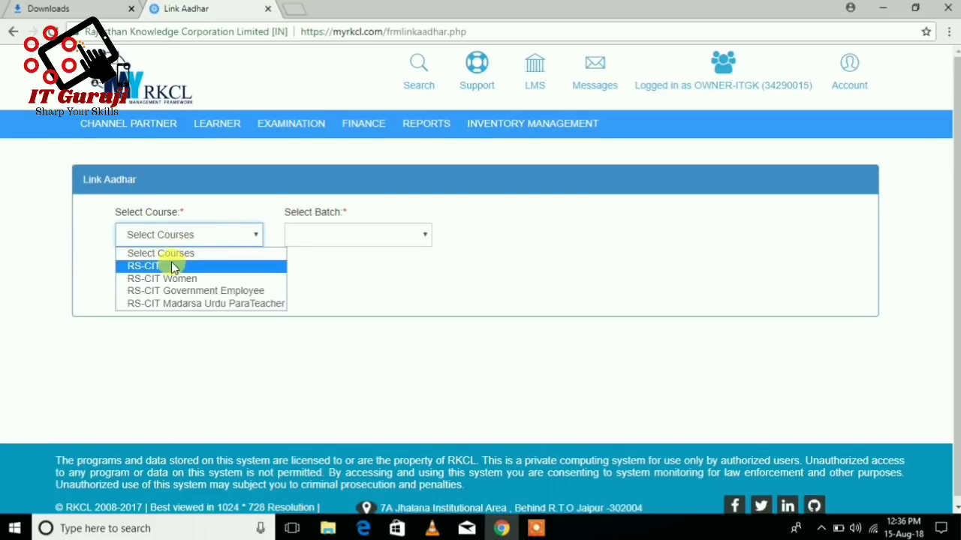
click(172, 265)
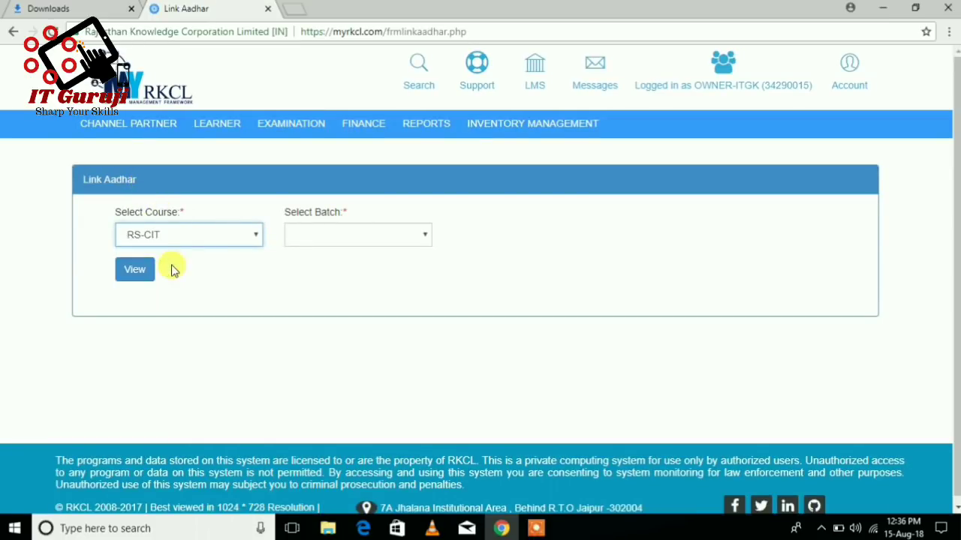
click(312, 235)
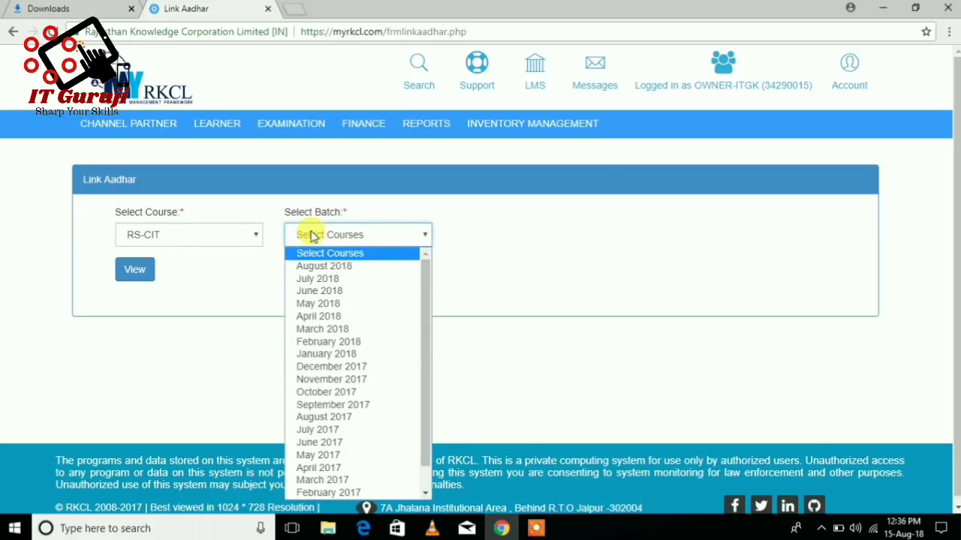
key(Down)
key(Down)
key(Down)
key(Down)
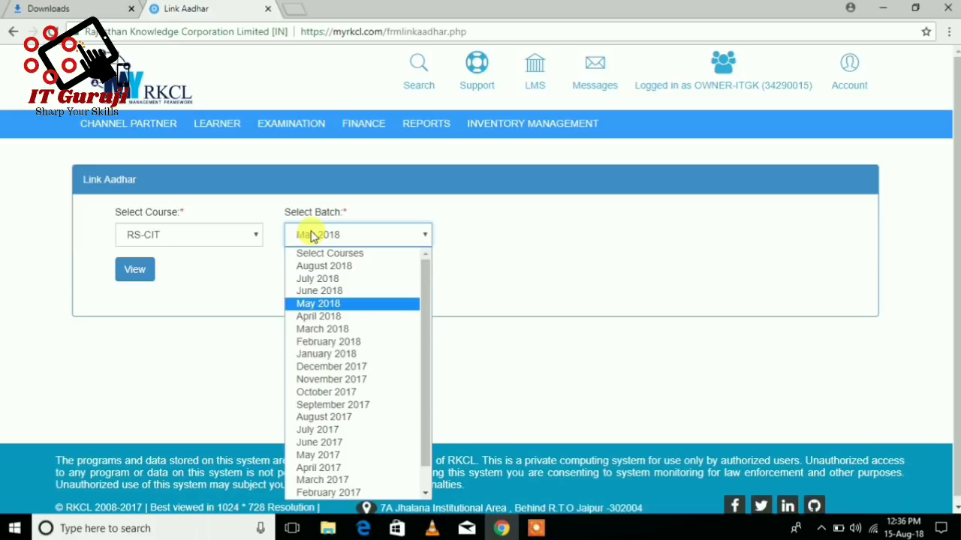
key(Down)
key(Down)
key(Down)
key(Down)
key(Down)
key(Down)
key(Down)
key(Down)
key(Down)
key(Down)
key(Down)
key(Down)
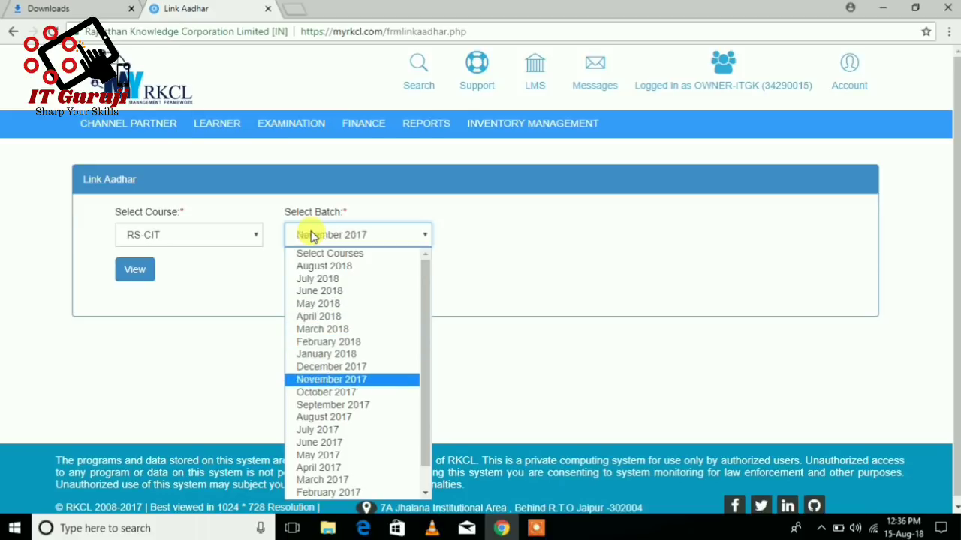
key(Return)
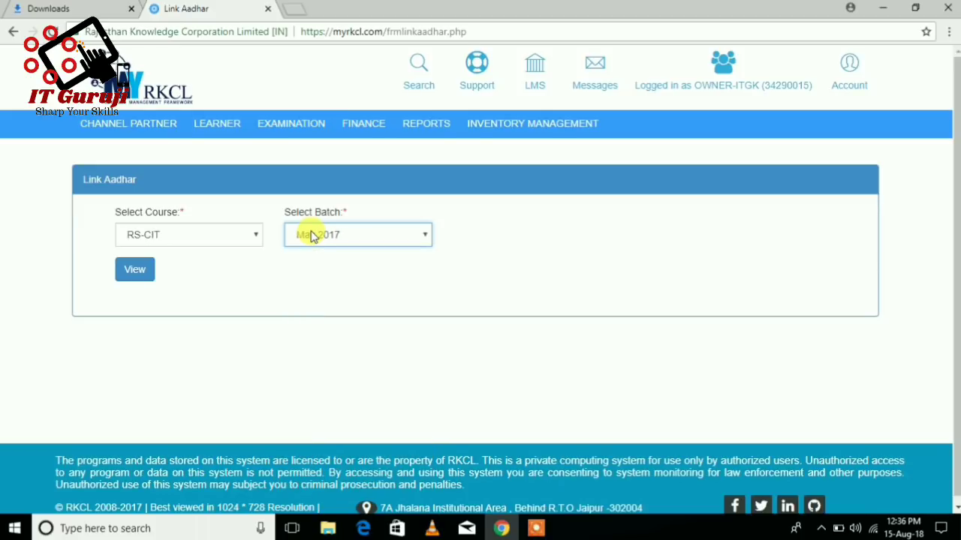
click(133, 277)
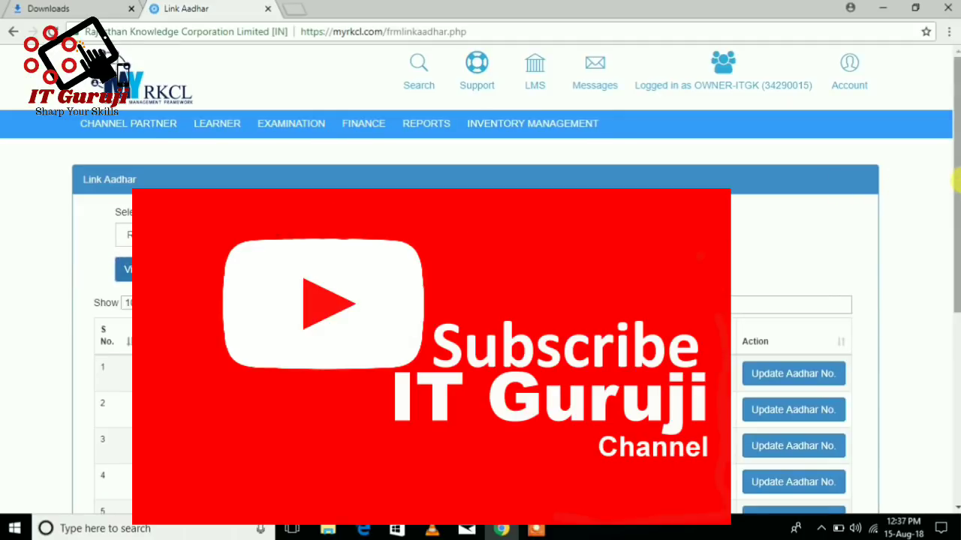
- Search the learner by part of their name and open their Update Aadhar No form
drag(957, 174, 957, 253)
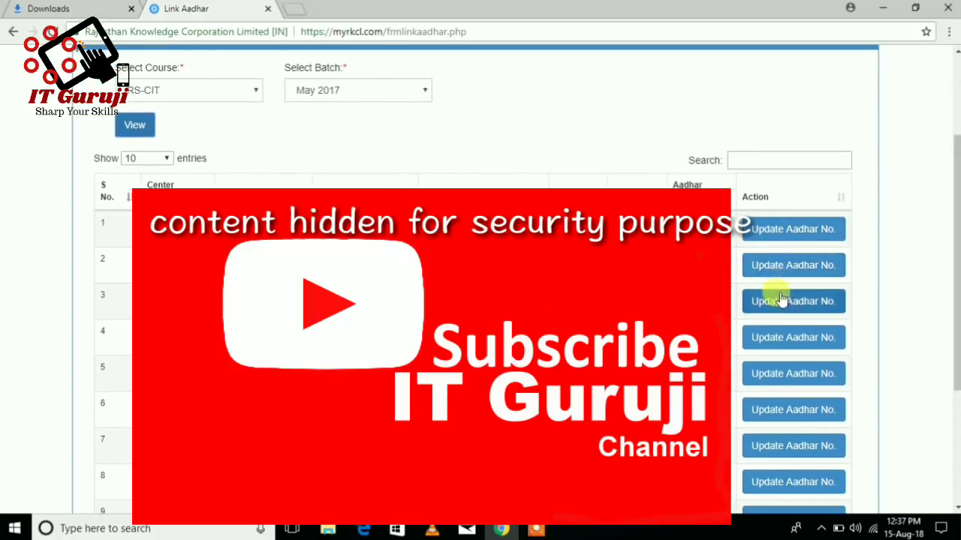
click(758, 160)
text(maha)
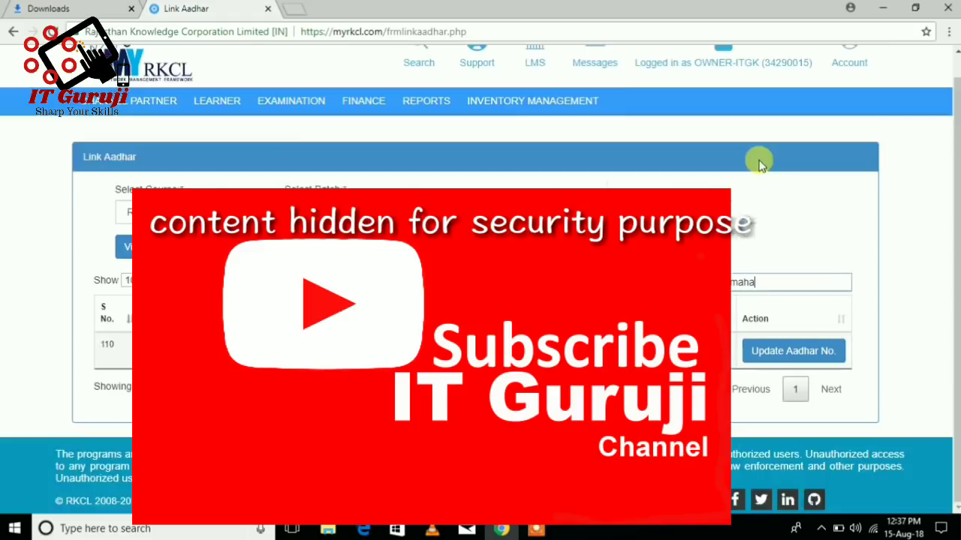
click(780, 353)
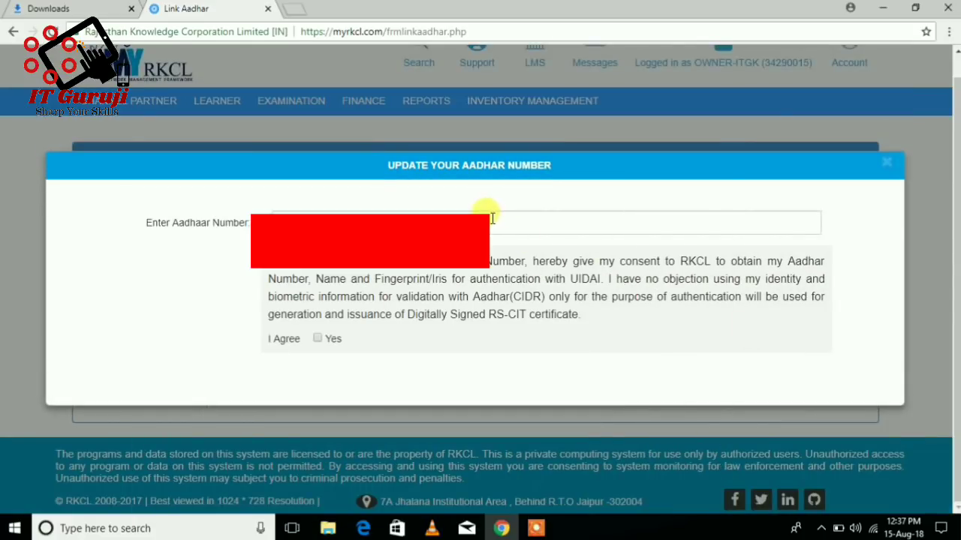
- Enter the learner's Aadhaar number, agree and confirm consent, and submit it
click(491, 219)
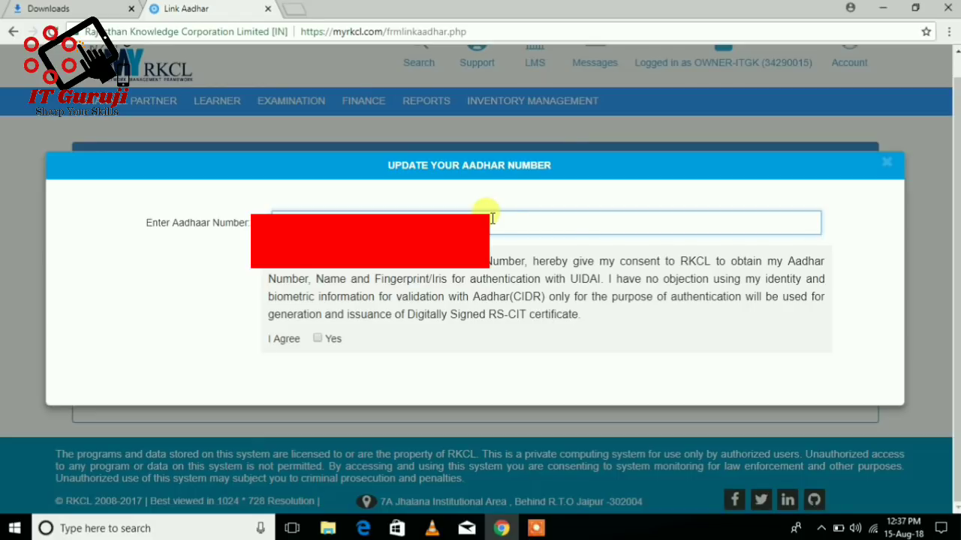
click(316, 342)
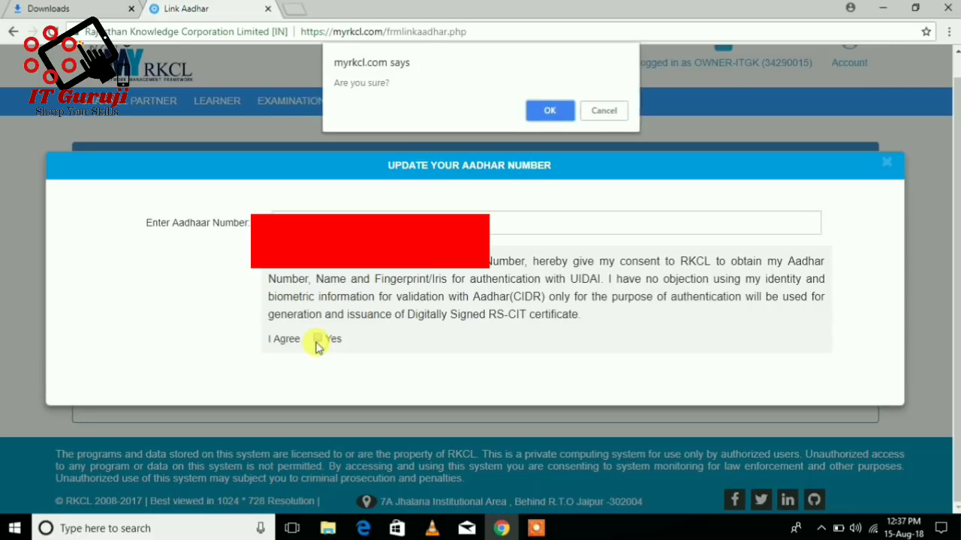
click(542, 110)
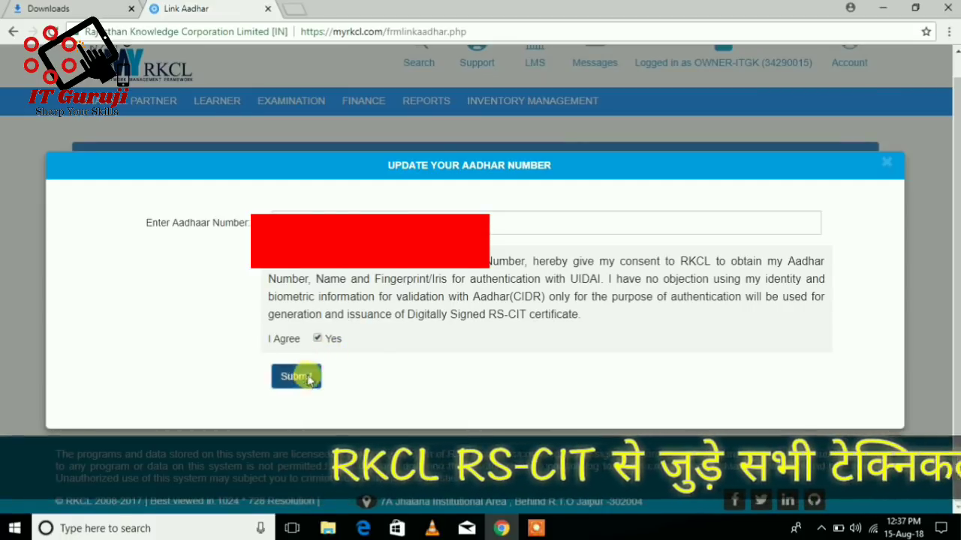
click(299, 376)
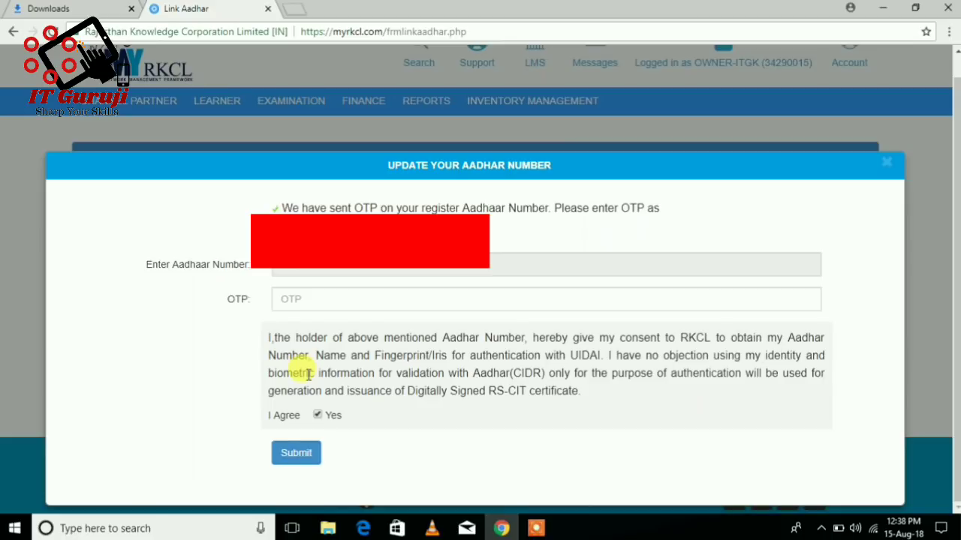
- Enter the OTP from the registered mobile, fixing mistyped digits, and submit it
click(296, 301)
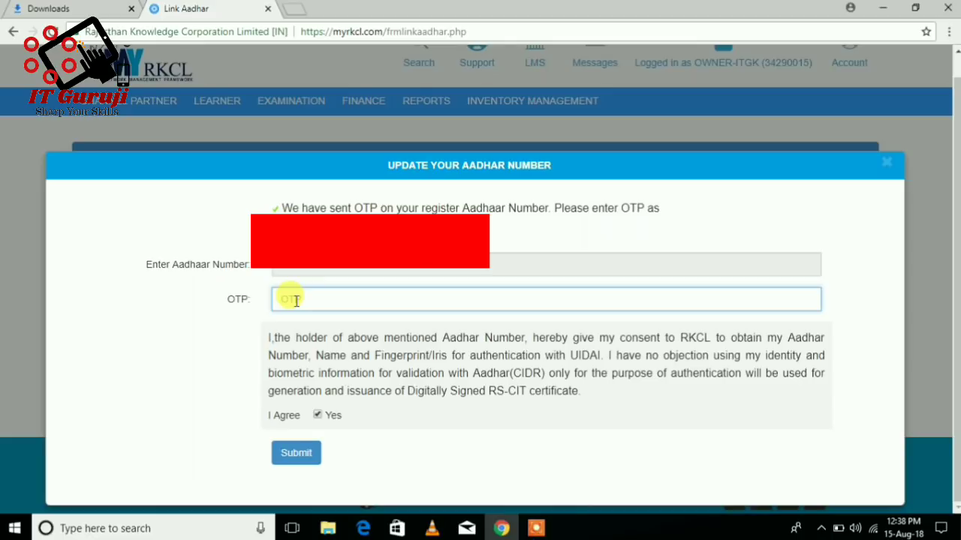
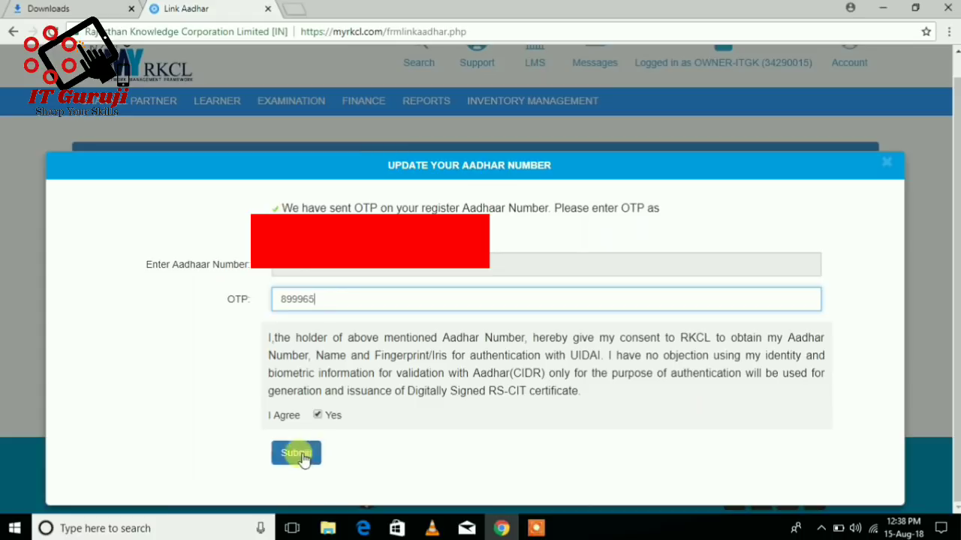
click(296, 454)
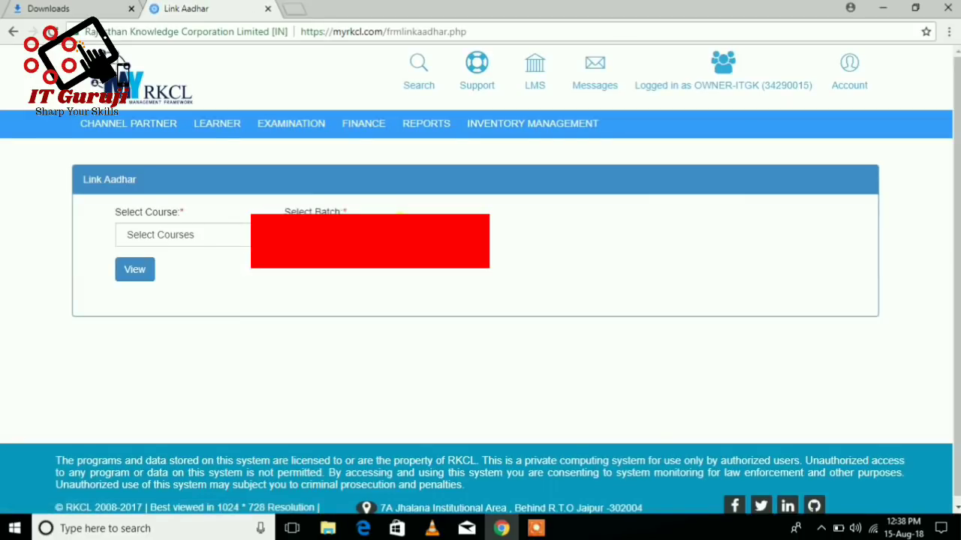
- Relist RS-CIT May 2017 learners and search the learner by part of their name
click(201, 234)
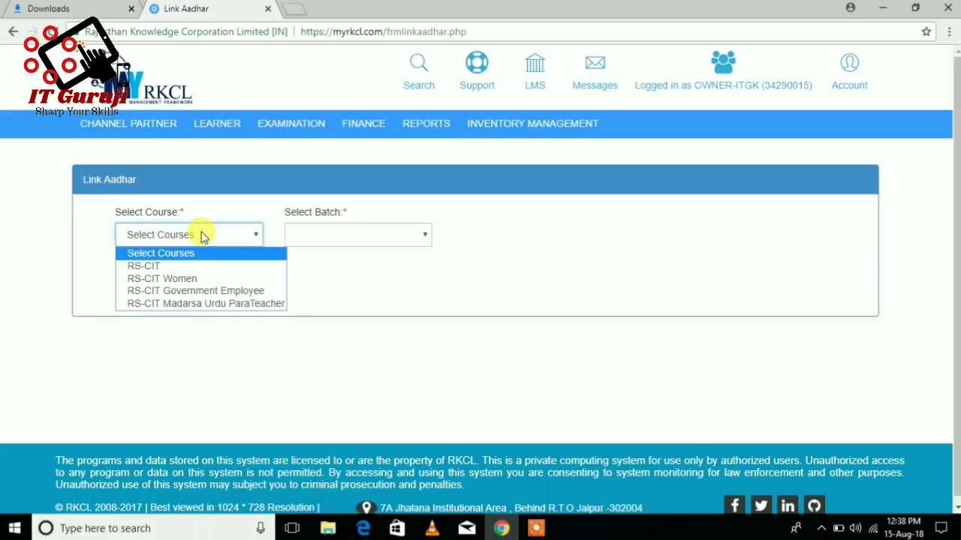
click(138, 268)
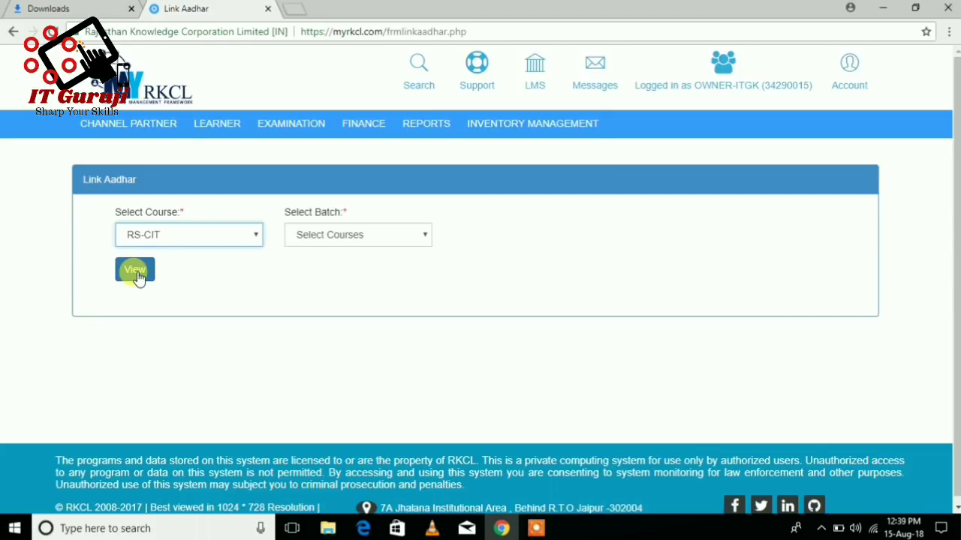
click(306, 234)
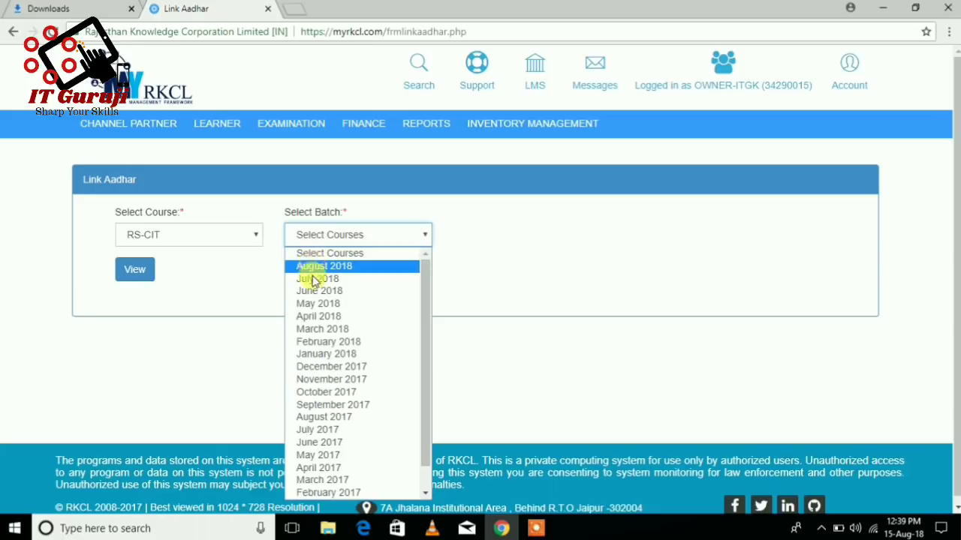
click(323, 456)
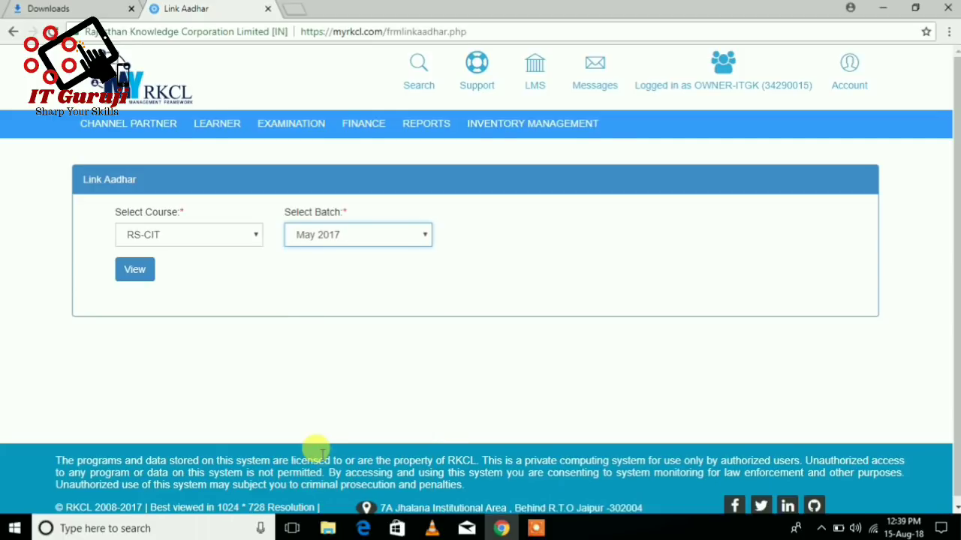
click(128, 278)
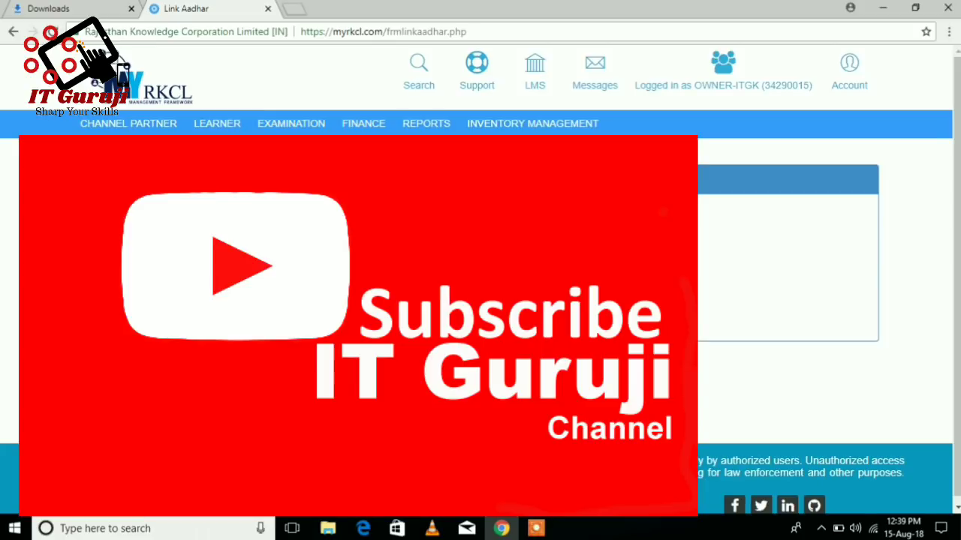
click(779, 305)
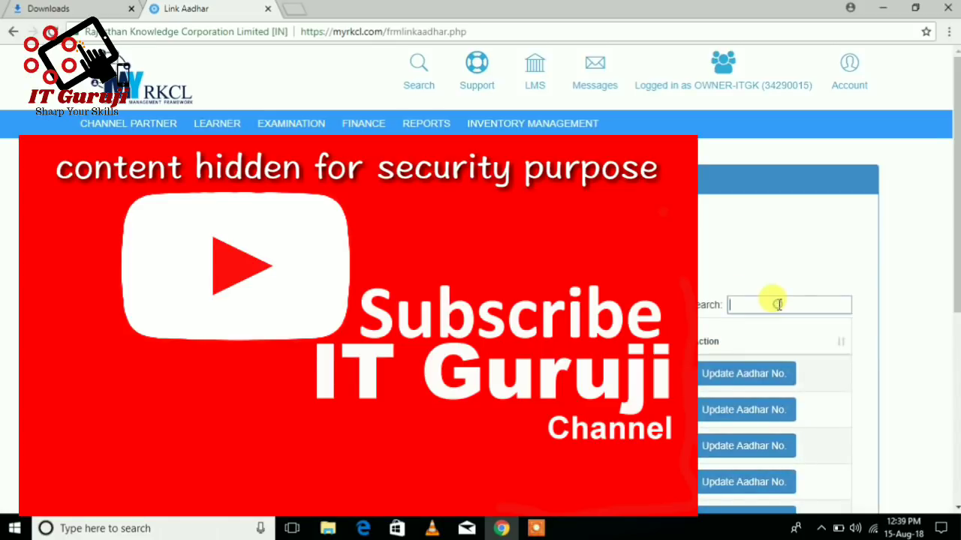
text(maha)
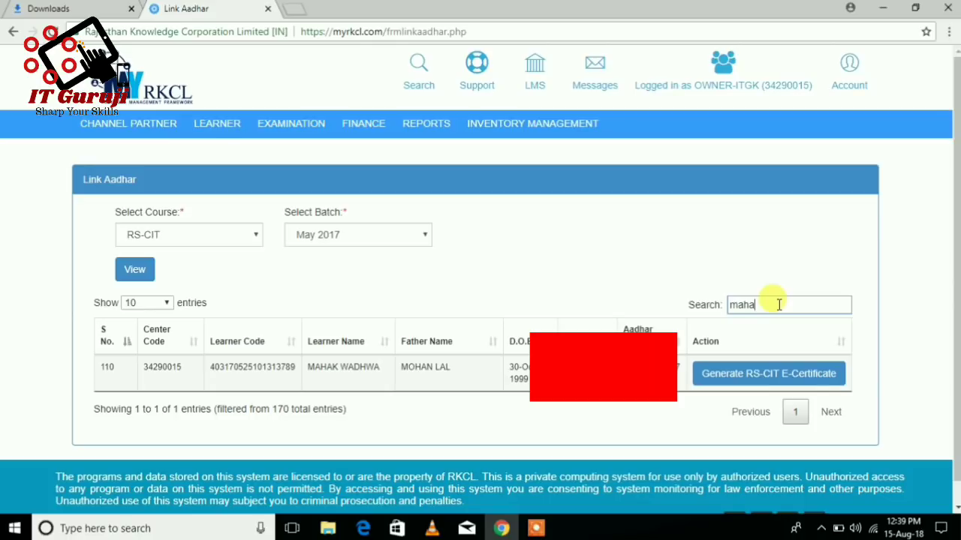
- Generate the learner's RS-CIT e-certificate, then follow the evault.rajasthan.gov.in link
click(774, 367)
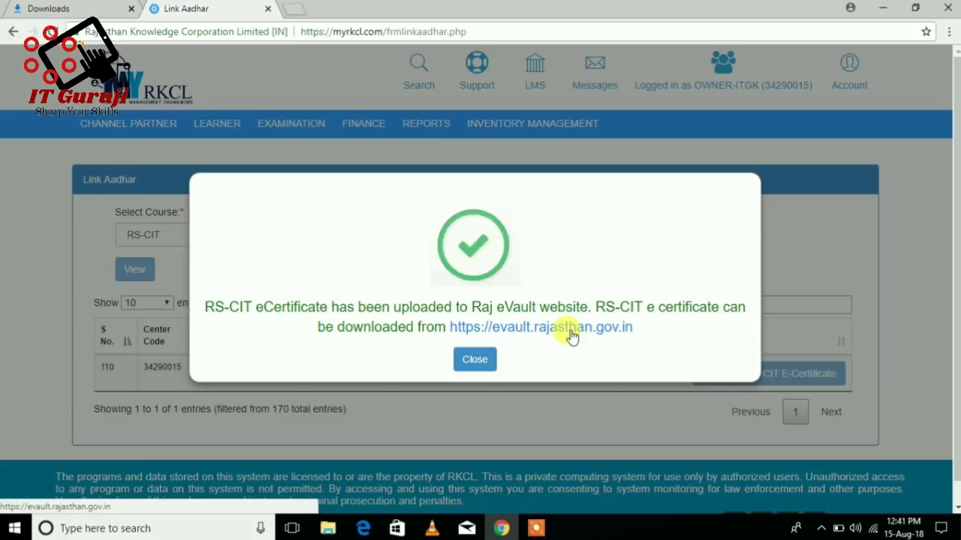
click(569, 333)
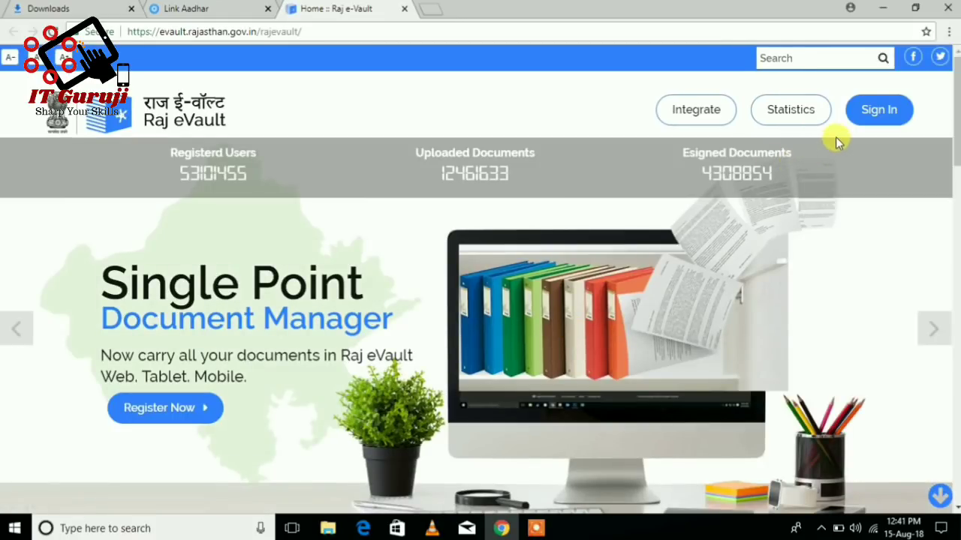
- Sign in to Raj eVault to reach the Rajasthan SSO login page
click(877, 114)
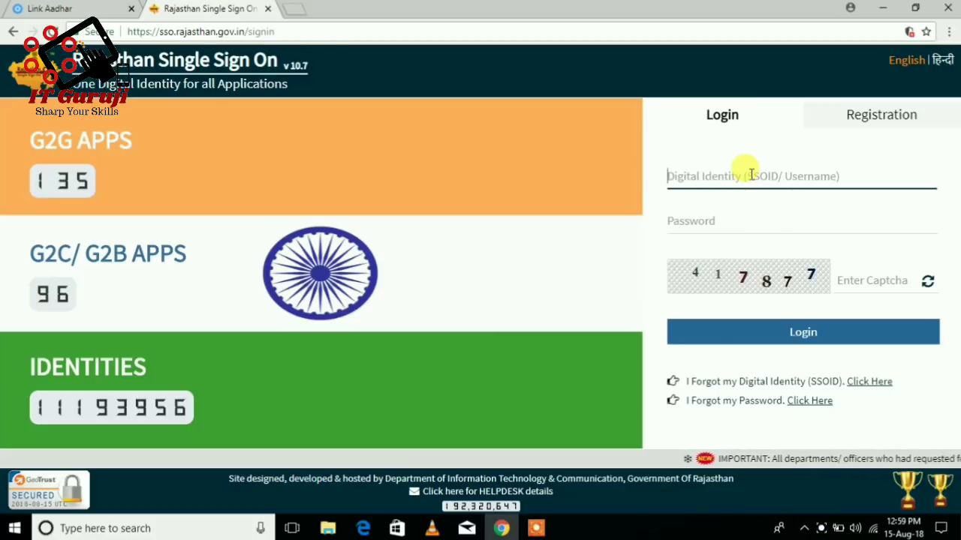
- Enter the SSO ID and the account password
text(m)
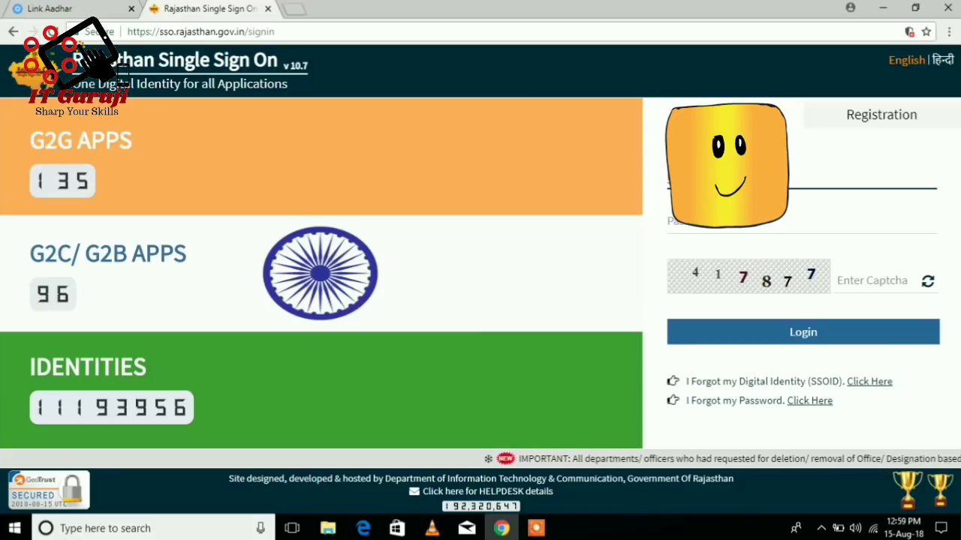
key(Tab)
text(***)
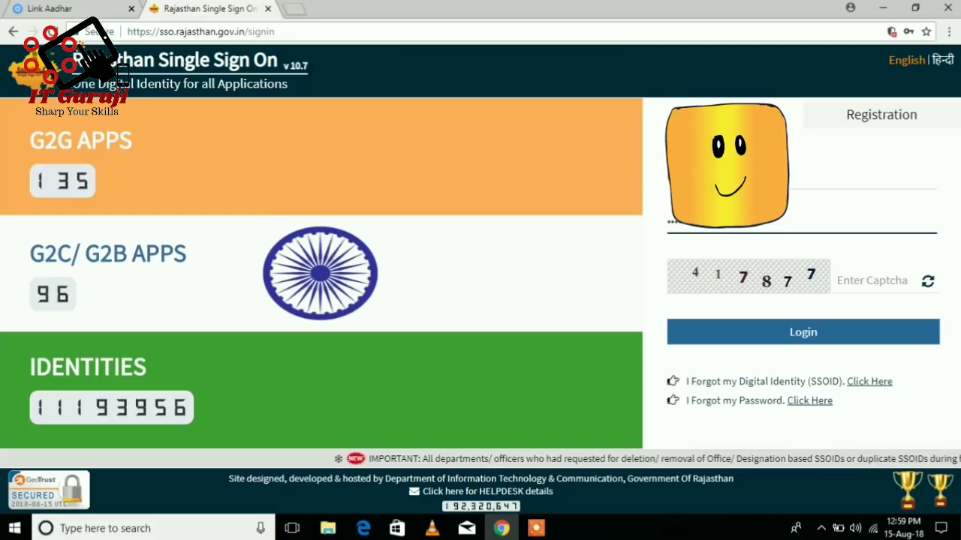
key(Tab)
- Enter the captcha and log in, then retype the new captcha after the invalid-captcha error
text(4)
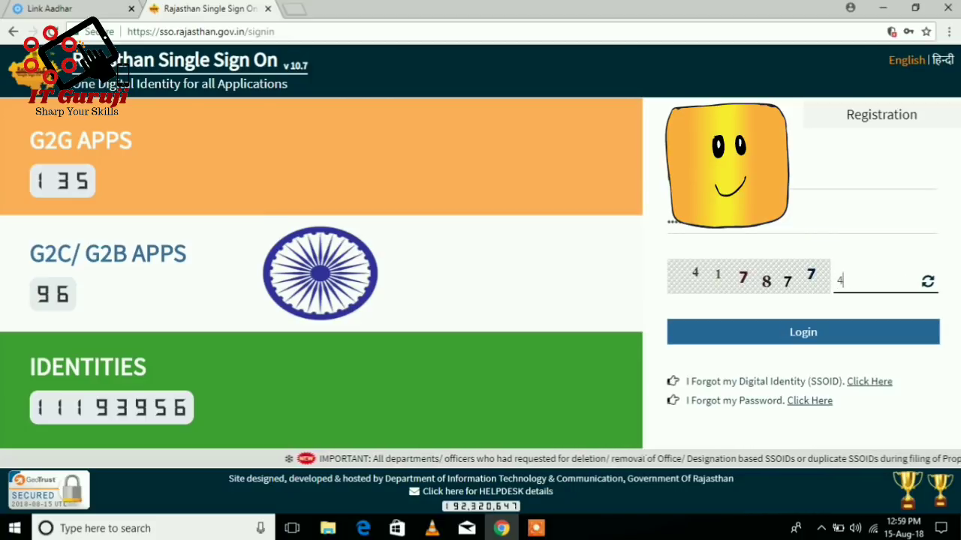
text(177)
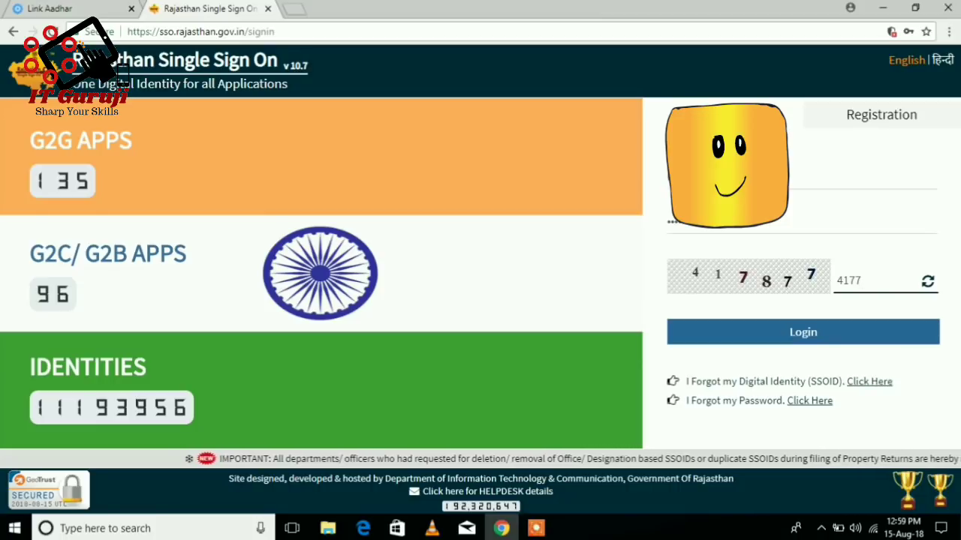
key(BackSpace)
text(887)
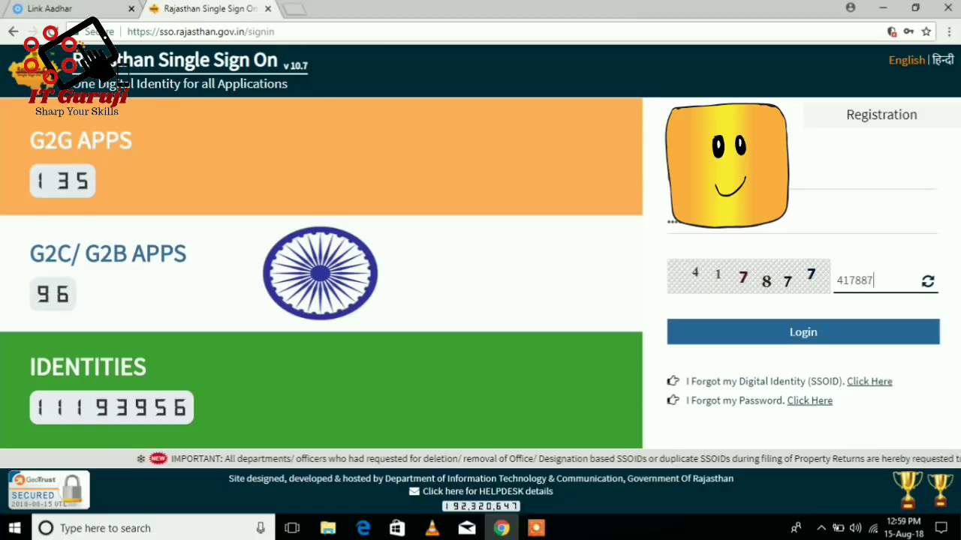
click(817, 334)
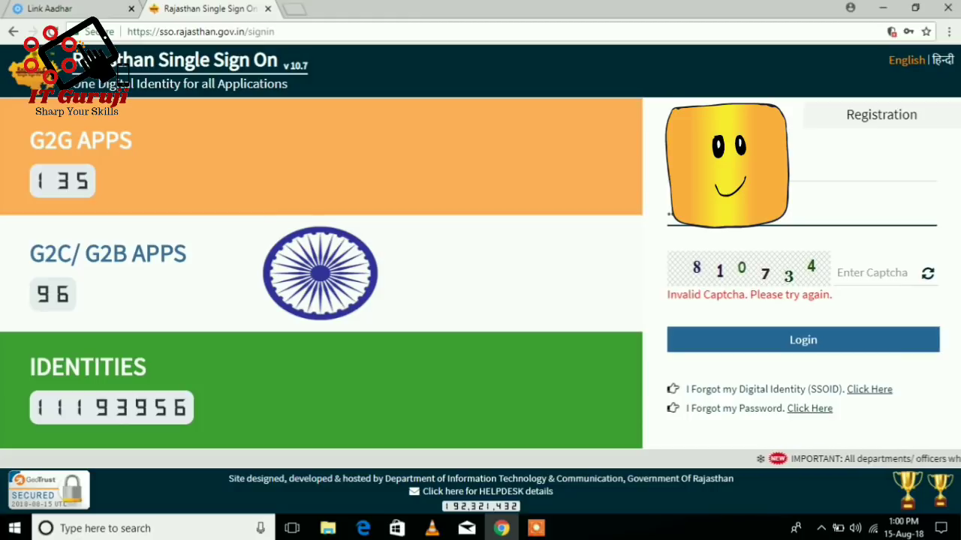
click(871, 273)
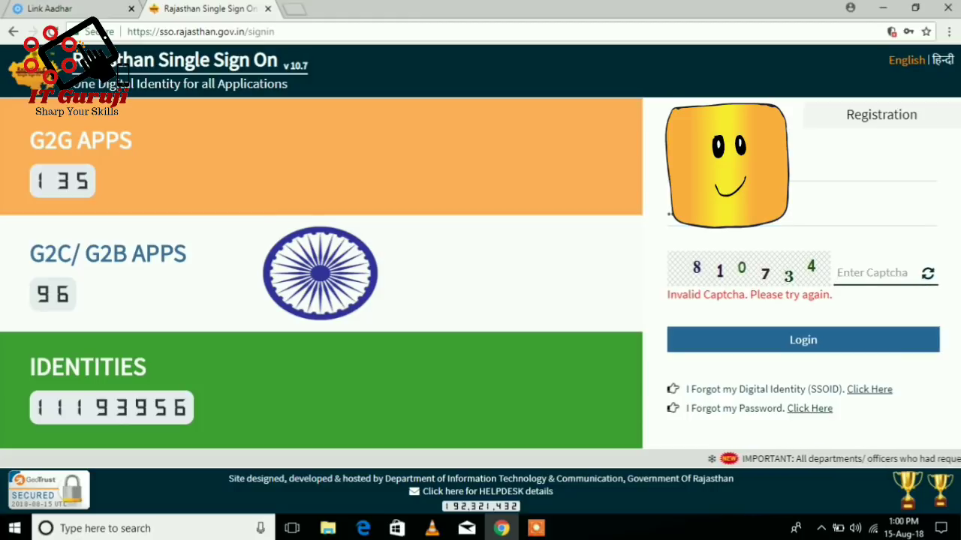
text(8)
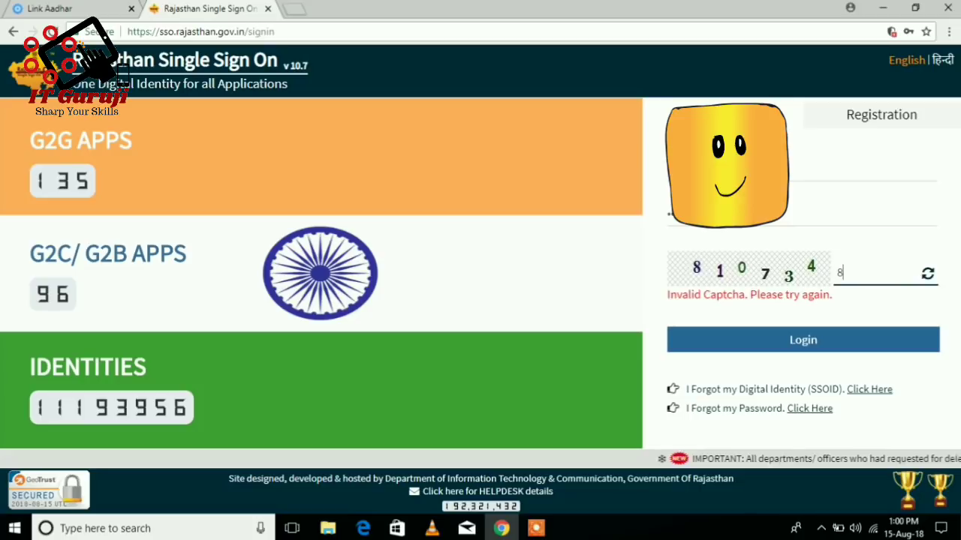
text(10734)
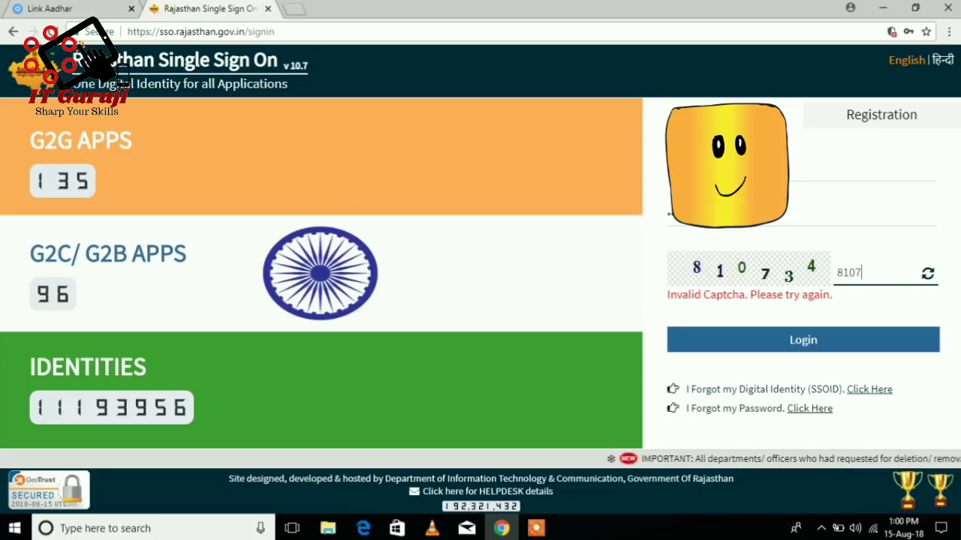